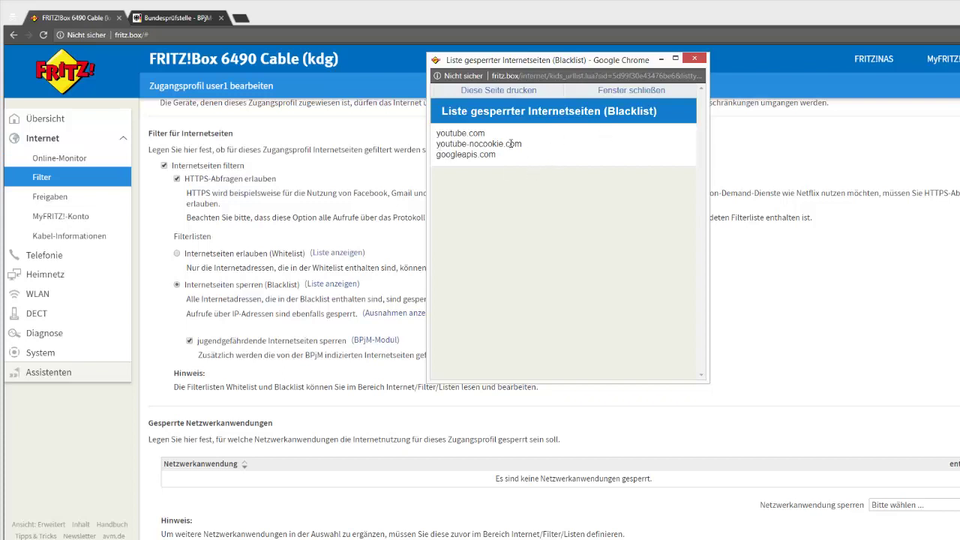
# Close the blacklist window and open the Google help article support.google.com/a/answer/6214622?hl=de in a new tab.
pyautogui.hotkey('ctrl', 'w')
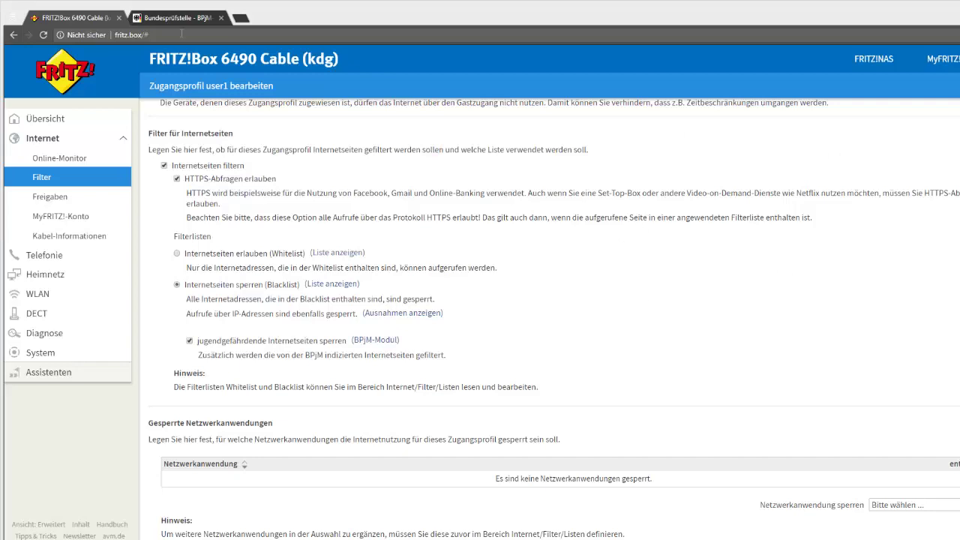
pyautogui.click(240, 18)
pyautogui.write('https://support.google.com/a/answer/6214622?hl=de')
pyautogui.press('Return')
pyautogui.moveTo(99, 193); pyautogui.dragTo(398, 210)
pyautogui.scroll(-1, 396, 164)
pyautogui.scroll(1, 396, 164)
pyautogui.click(247, 35)
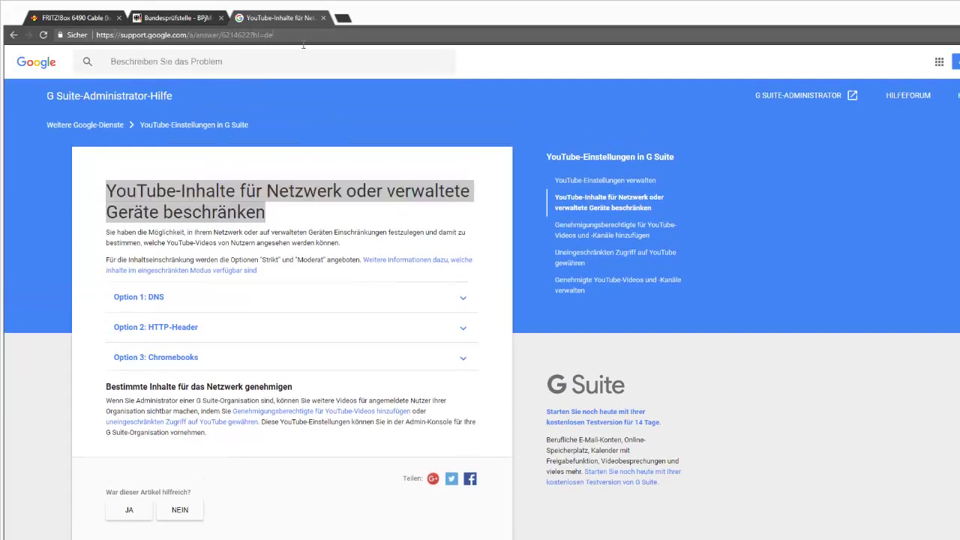
# Expand Option 3: Chromebooks and Option 2: HTTP-Header in the article and examine the YouTube domains and header restrictions.
pyautogui.scroll(-1, 296, 257)
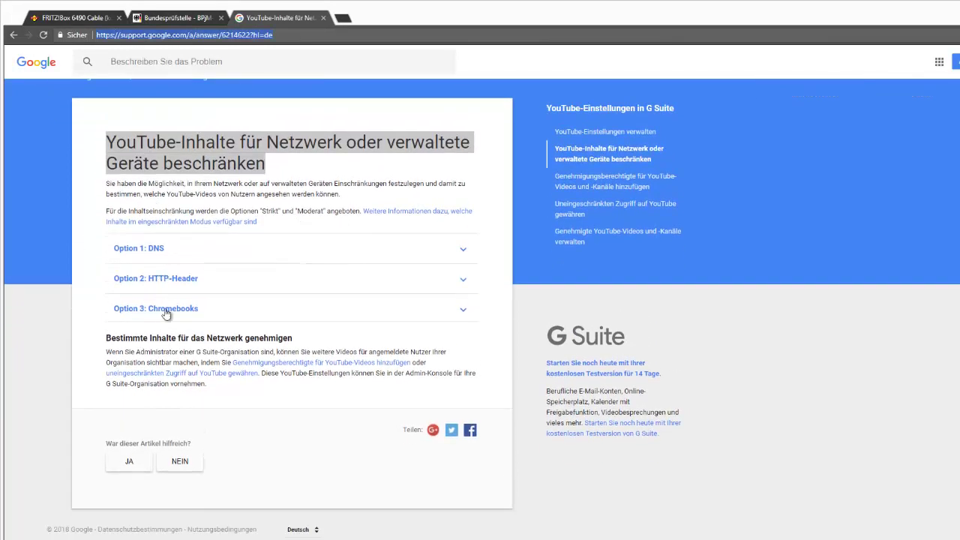
pyautogui.click(159, 309)
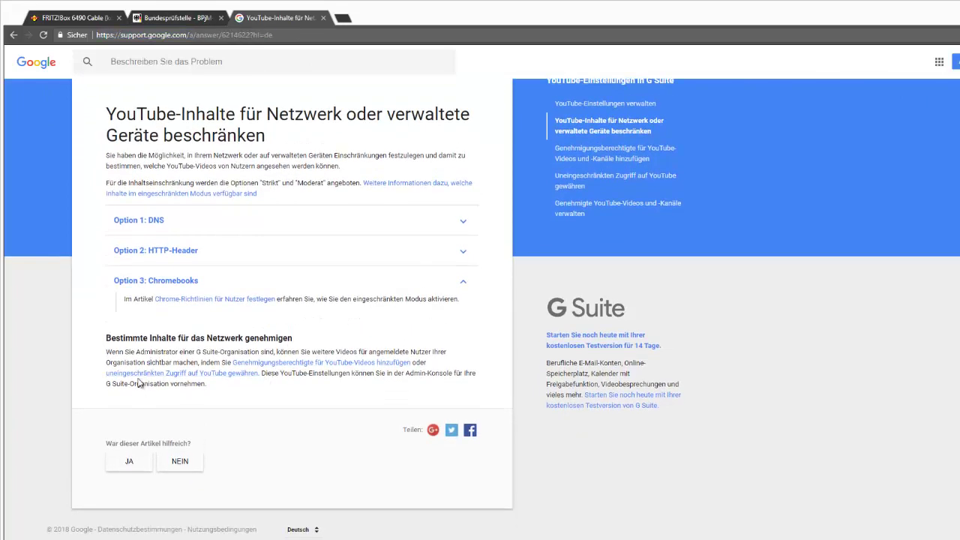
pyautogui.click(161, 252)
pyautogui.scroll(-2, 199, 315)
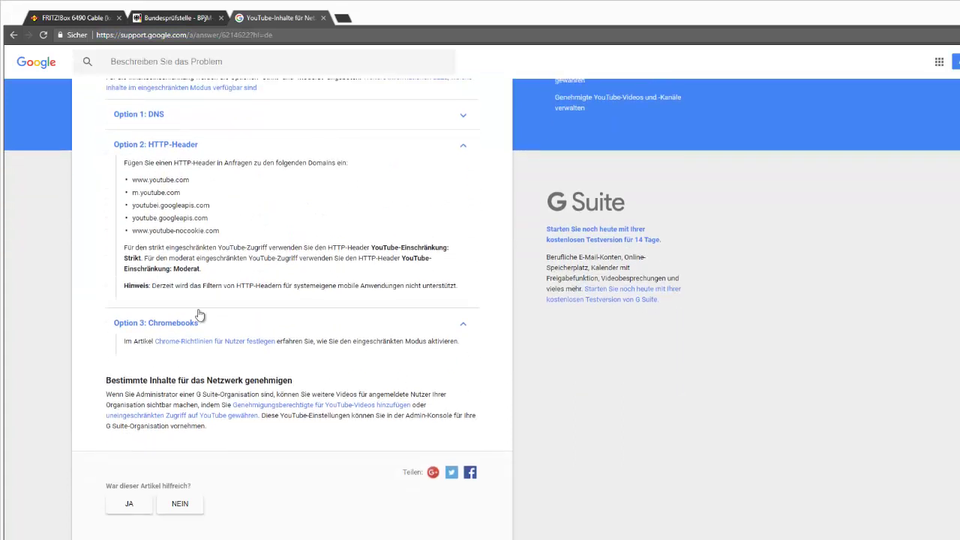
pyautogui.doubleClick(182, 268)
pyautogui.click(163, 269)
pyautogui.moveTo(125, 256); pyautogui.dragTo(389, 282)
pyautogui.click(496, 285)
# Return to the FRITZ!Box page, review the user1 access profile's time and filter settings, and save the profile.
pyautogui.click(165, 18)
pyautogui.click(90, 18)
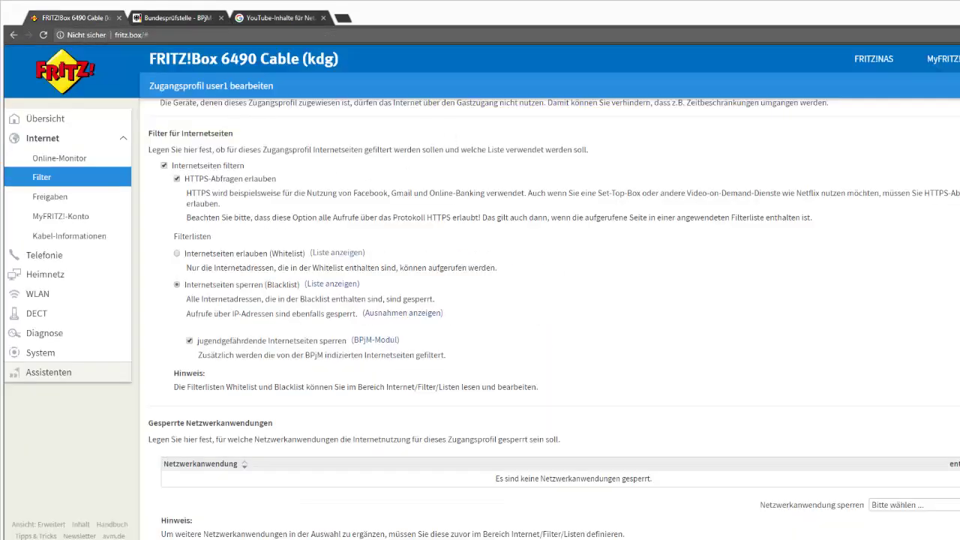
pyautogui.scroll(10, 416, 173)
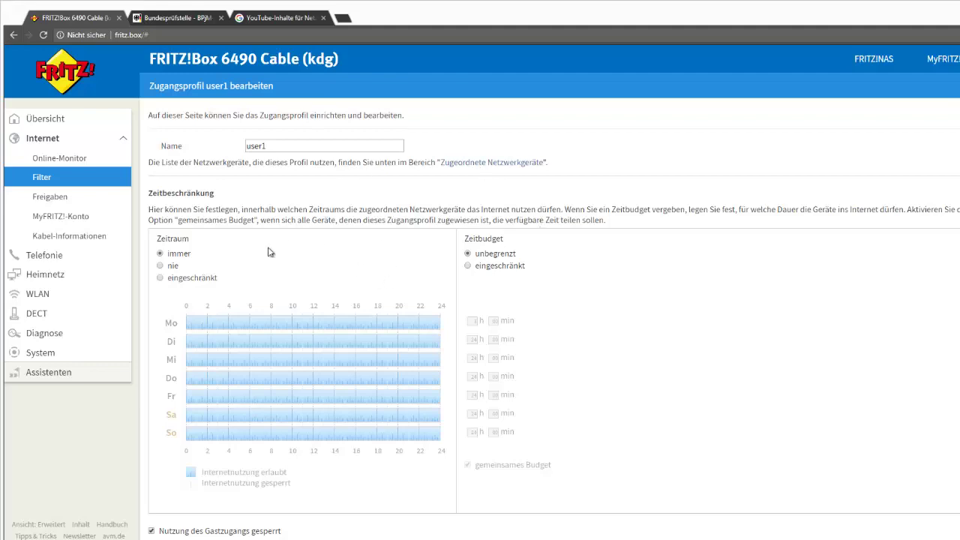
pyautogui.scroll(-3, 471, 253)
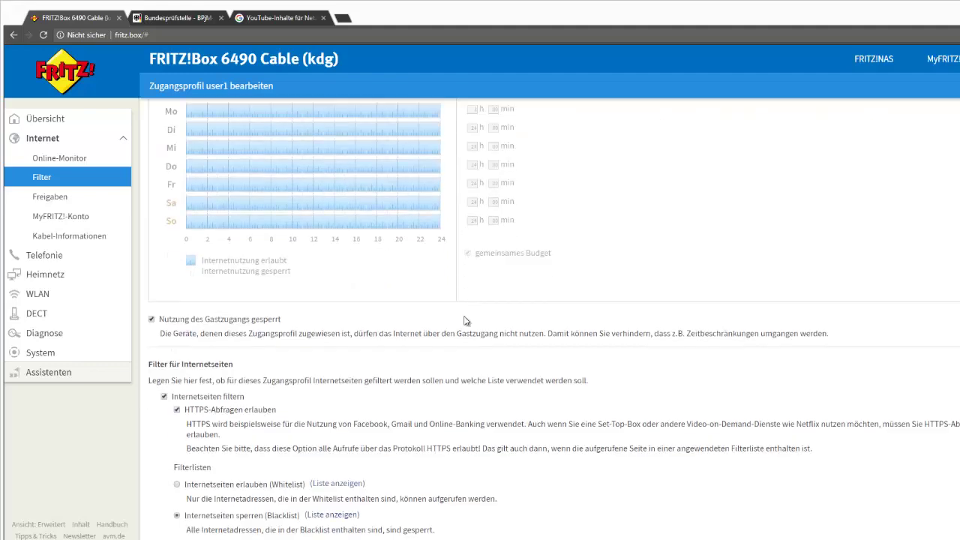
pyautogui.scroll(3, 389, 330)
pyautogui.scroll(-10, 427, 225)
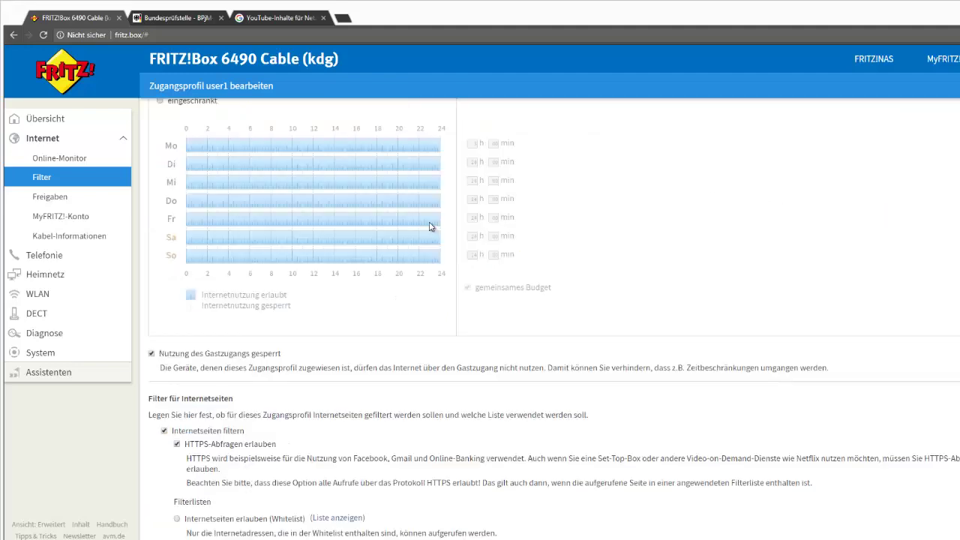
pyautogui.click(892, 531)
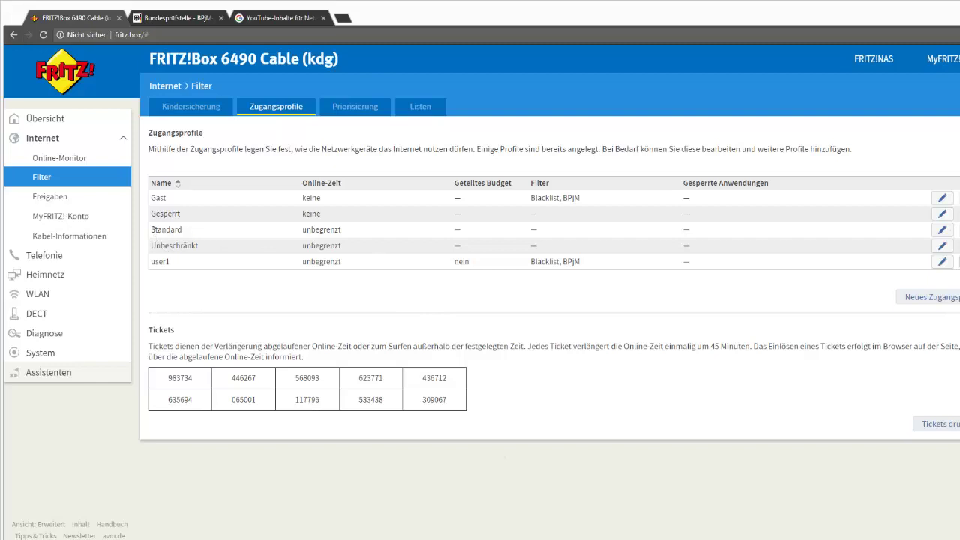
# Open the Standard access profile for editing and examine its restrictions and the list of assigned network devices.
pyautogui.moveTo(154, 229); pyautogui.dragTo(236, 234)
pyautogui.click(942, 230)
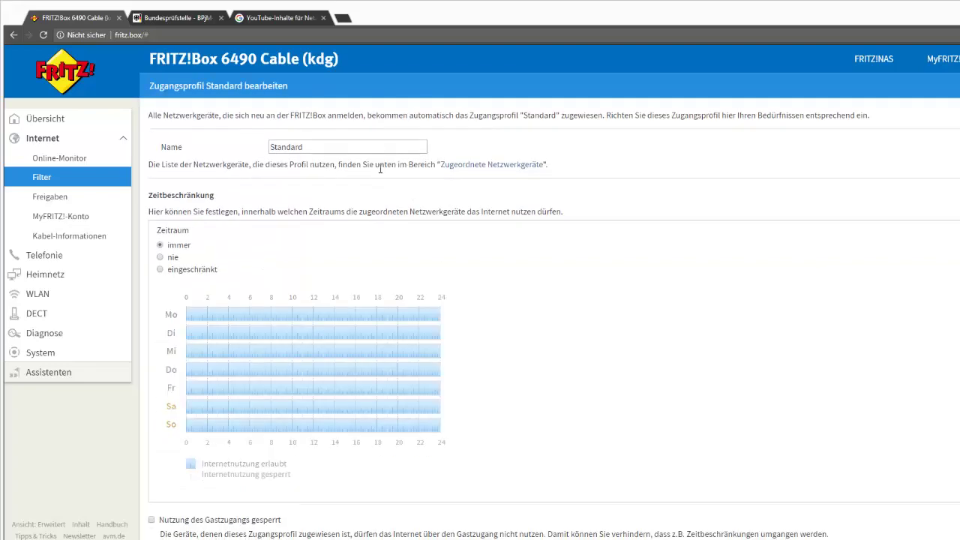
pyautogui.scroll(-7, 370, 191)
pyautogui.scroll(-2, 369, 188)
pyautogui.moveTo(171, 234); pyautogui.dragTo(382, 342)
pyautogui.scroll(-2, 249, 382)
pyautogui.scroll(9, 382, 342)
pyautogui.scroll(-6, 398, 338)
pyautogui.scroll(7, 323, 360)
pyautogui.scroll(-10, 334, 175)
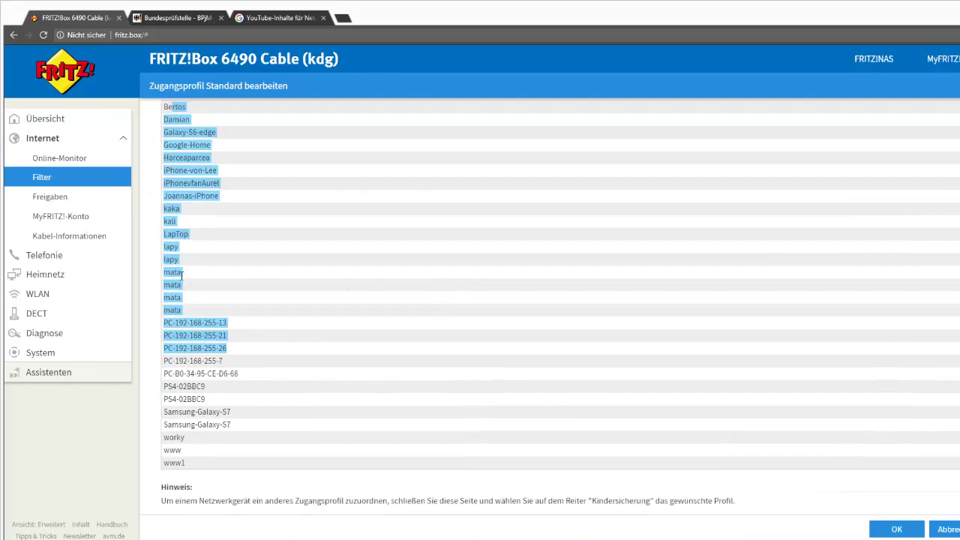
# Check the first mata entry among the Standard profile's devices and leave the profile without saving.
pyautogui.doubleClick(174, 275)
pyautogui.rightClick(174, 275)
pyautogui.click(189, 281)
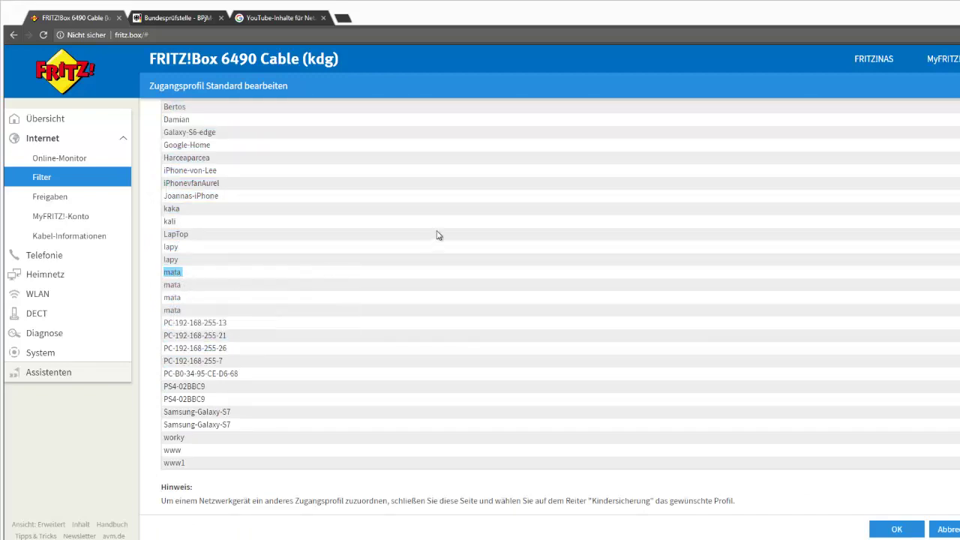
pyautogui.scroll(6, 564, 249)
pyautogui.scroll(3, 564, 249)
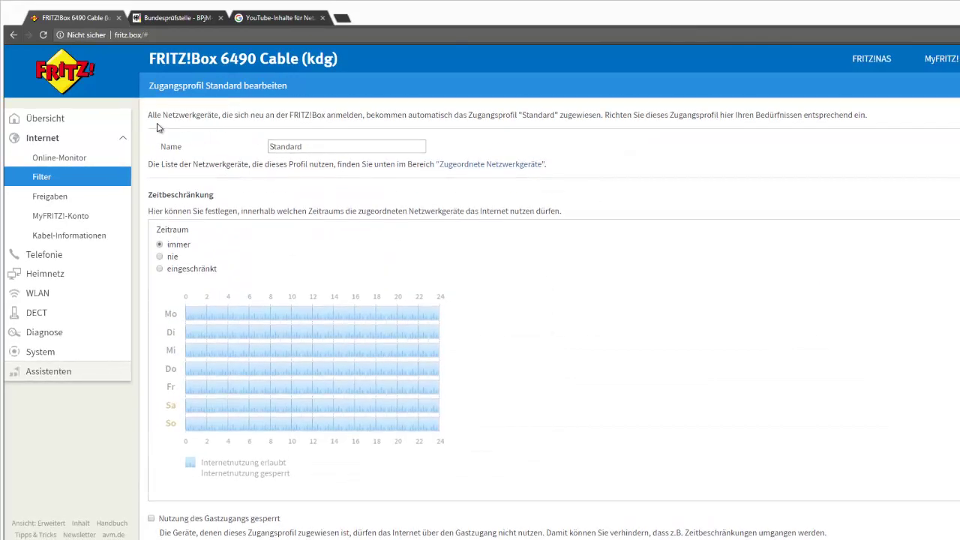
pyautogui.scroll(-10, 567, 293)
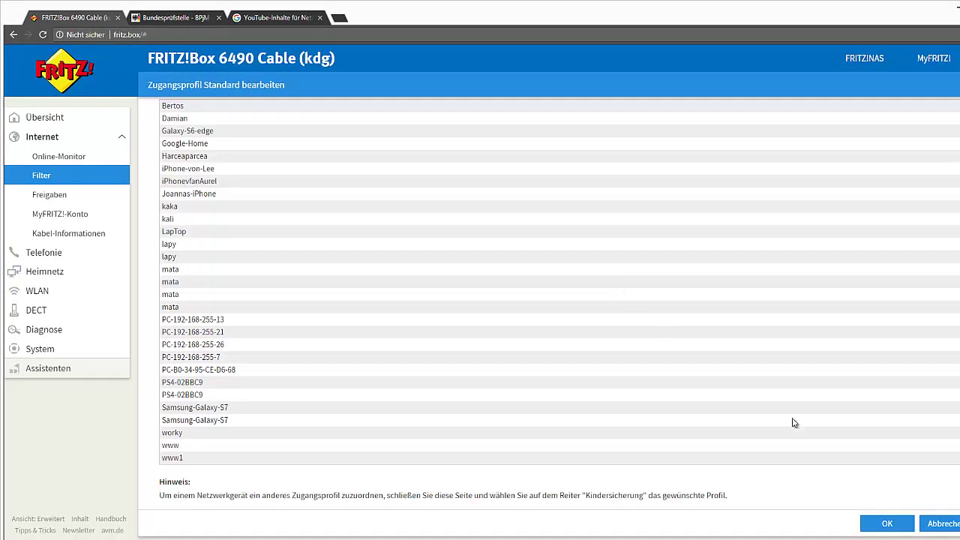
pyautogui.click(934, 523)
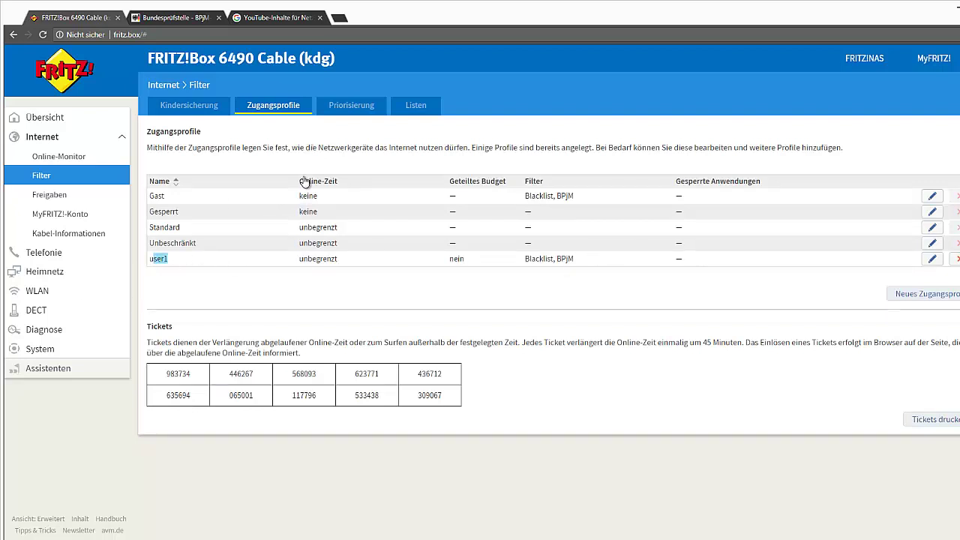
# Sort the access profiles by Online-Zeit, switching between descending and ascending order.
pyautogui.doubleClick(338, 182)
pyautogui.click(368, 197)
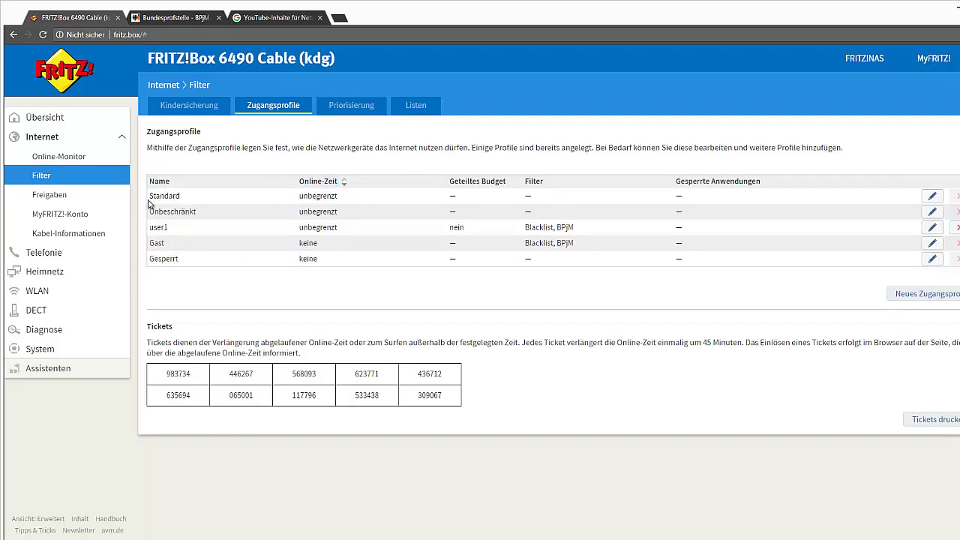
pyautogui.click(322, 185)
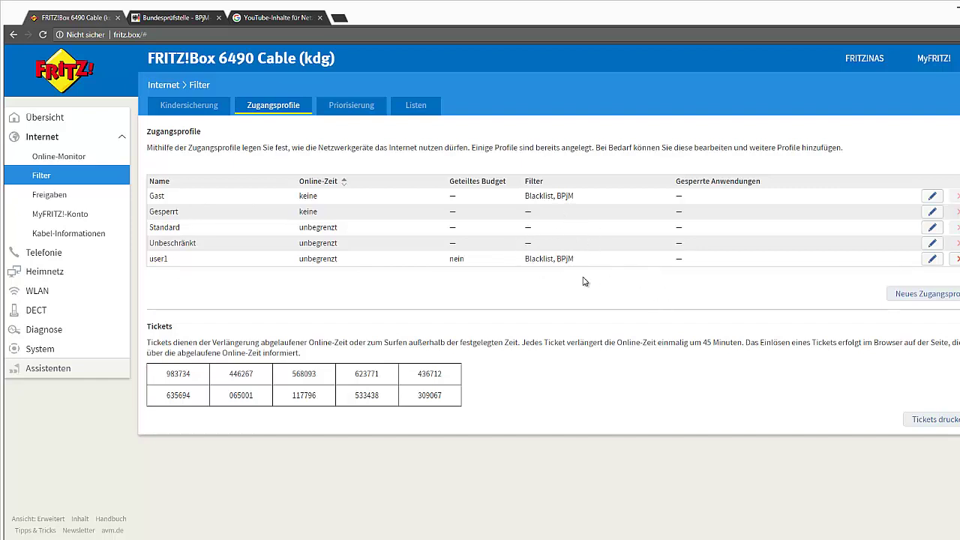
# In the Kindersicherung device list, assign the user1 access profile to the first three mata devices and apply the change.
pyautogui.click(190, 108)
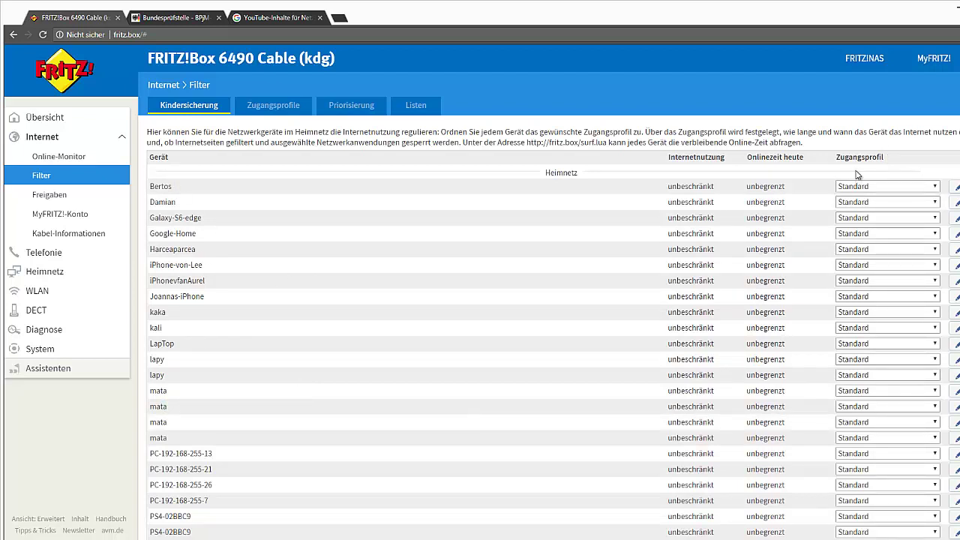
pyautogui.moveTo(900, 158); pyautogui.dragTo(844, 165)
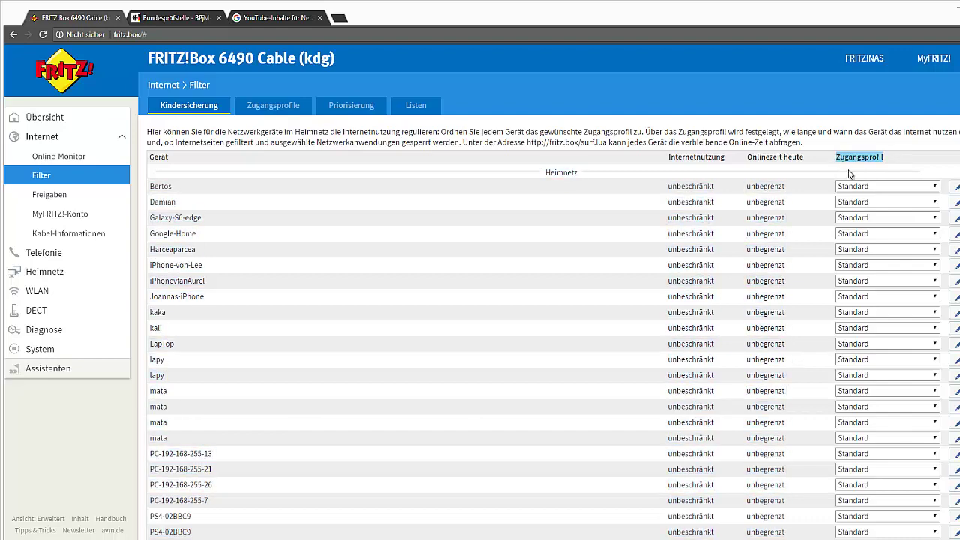
pyautogui.moveTo(153, 390); pyautogui.dragTo(794, 422)
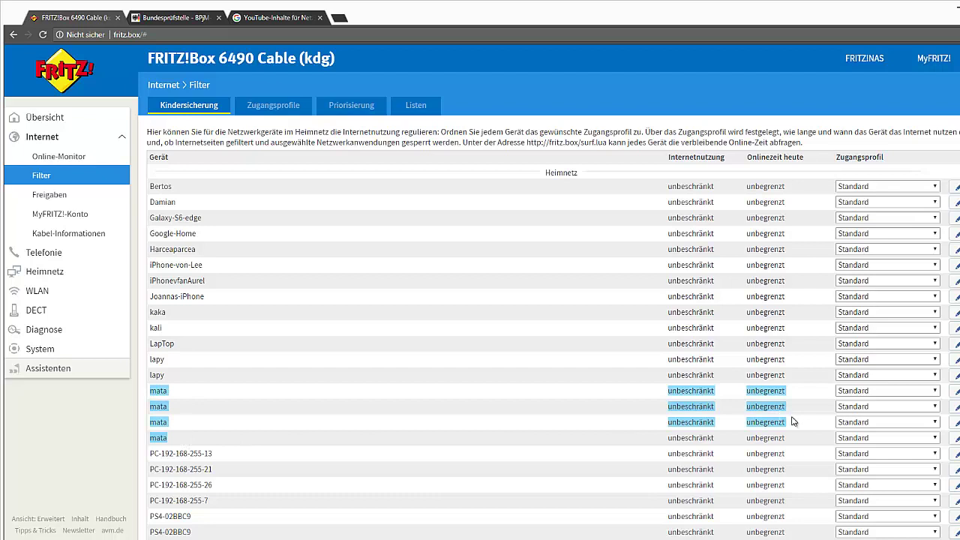
pyautogui.click(870, 422)
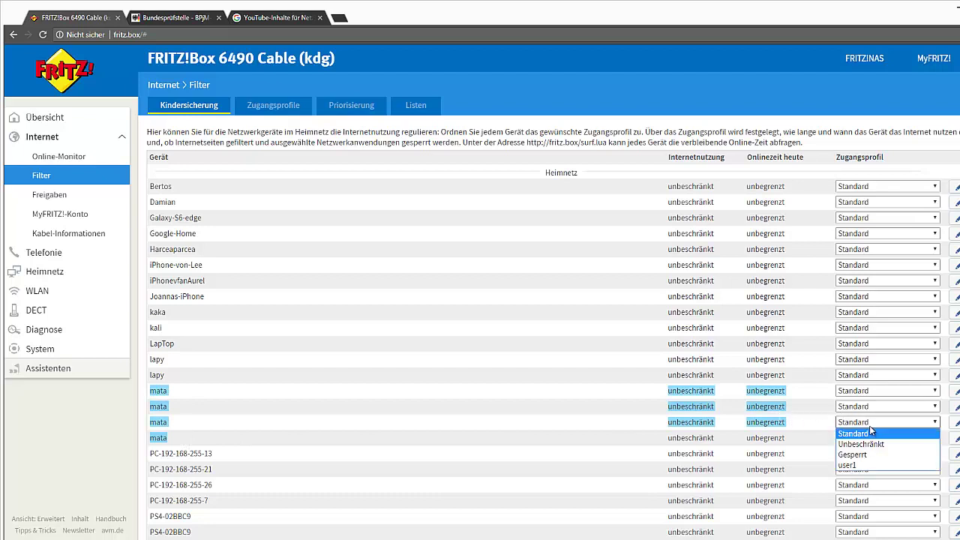
pyautogui.click(852, 465)
pyautogui.click(863, 406)
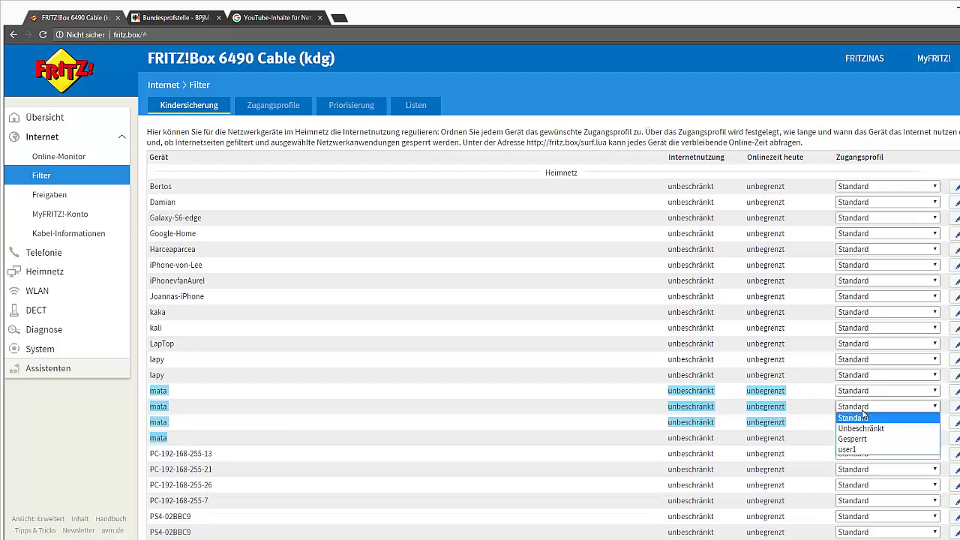
pyautogui.click(853, 450)
pyautogui.click(855, 390)
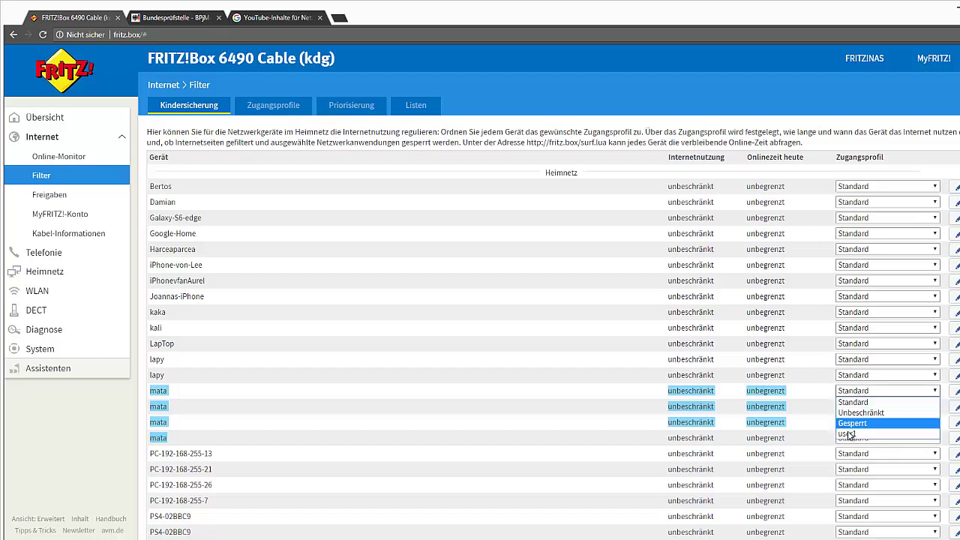
pyautogui.click(847, 435)
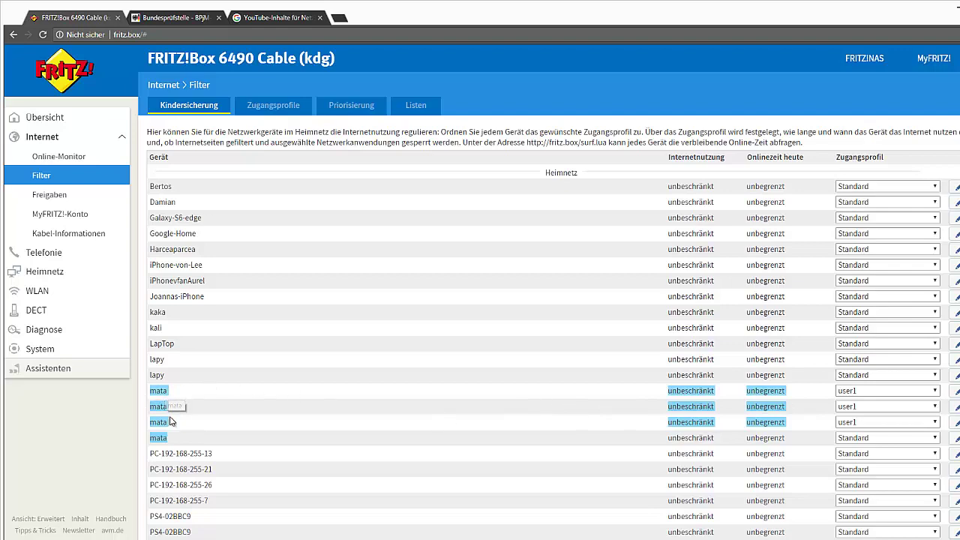
pyautogui.scroll(-3, 299, 382)
pyautogui.scroll(-1, 299, 383)
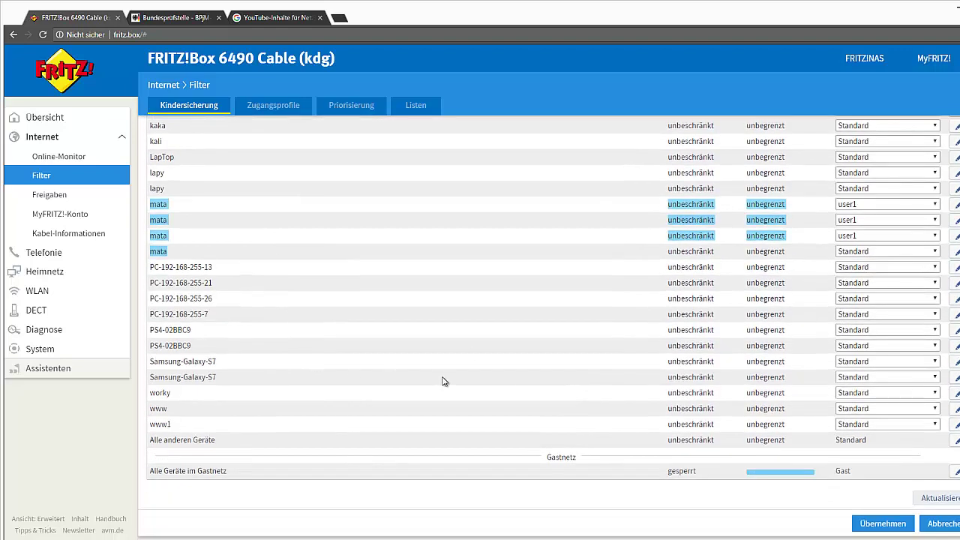
pyautogui.click(878, 528)
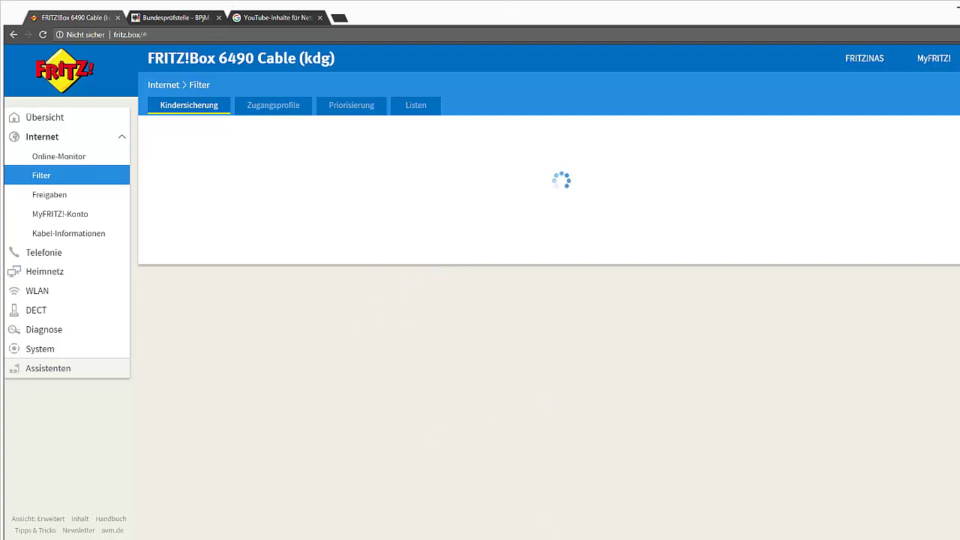
# Open an InPrivate Internet Explorer window and load youtube.com to test the filter.
pyautogui.rightClick(530, 539)
pyautogui.click(365, 47)
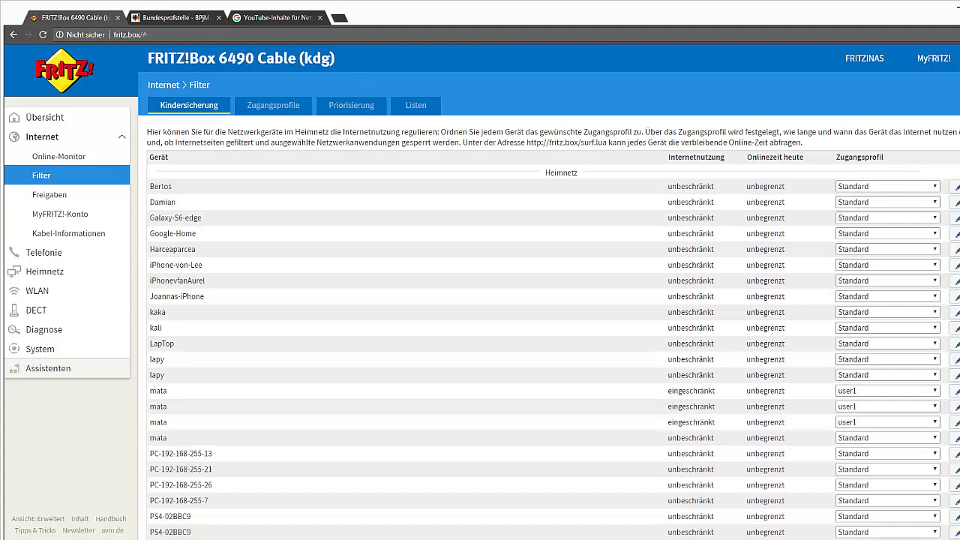
pyautogui.rightClick(498, 539)
pyautogui.click(491, 477)
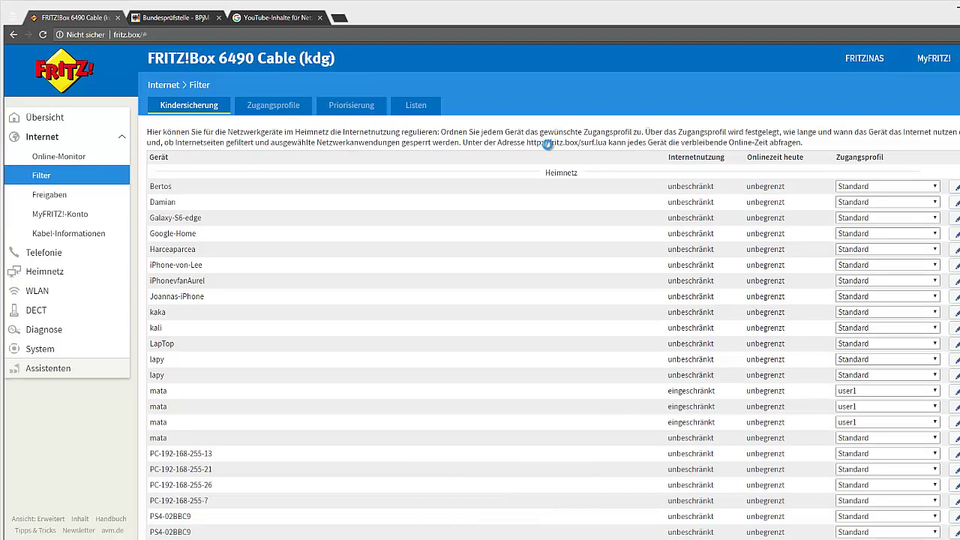
pyautogui.click(454, 18)
pyautogui.click(450, 22)
pyautogui.write('youtube.com/')
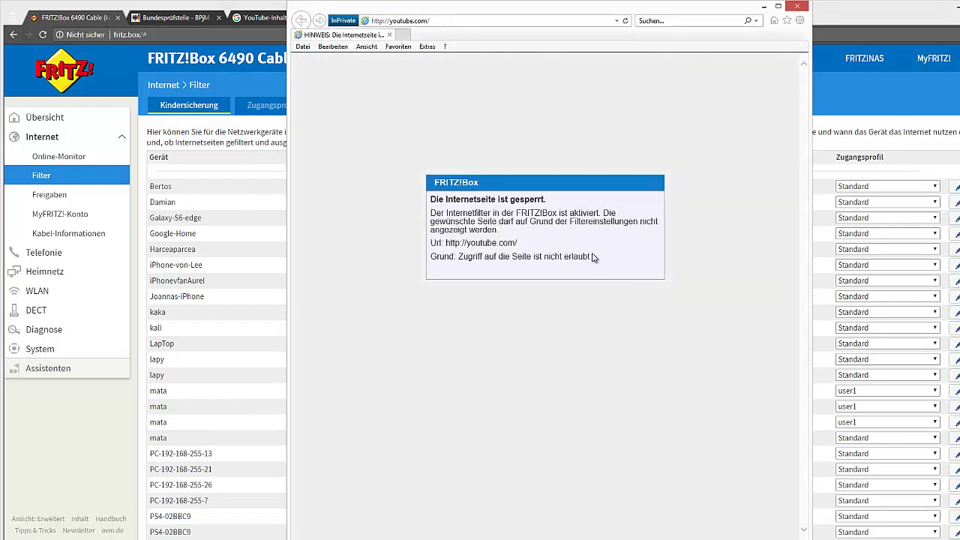
pyautogui.click(450, 24)
pyautogui.click(449, 26)
pyautogui.press('BackSpace')
pyautogui.press('BackSpace')
pyautogui.press('BackSpace')
pyautogui.press('Return')
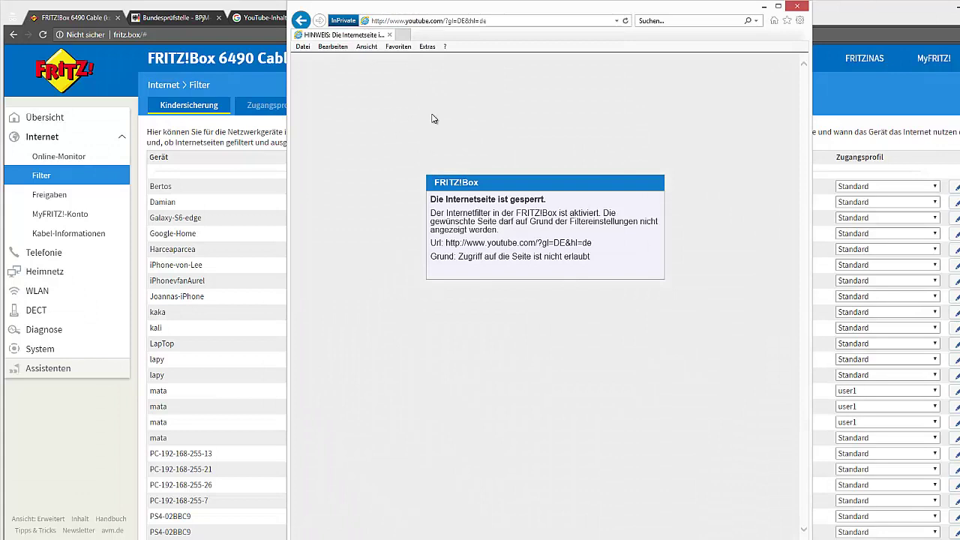
# Load fritz.box/surf.lua in the InPrivate window to view the parental-control settings that apply to this device.
pyautogui.click(522, 24)
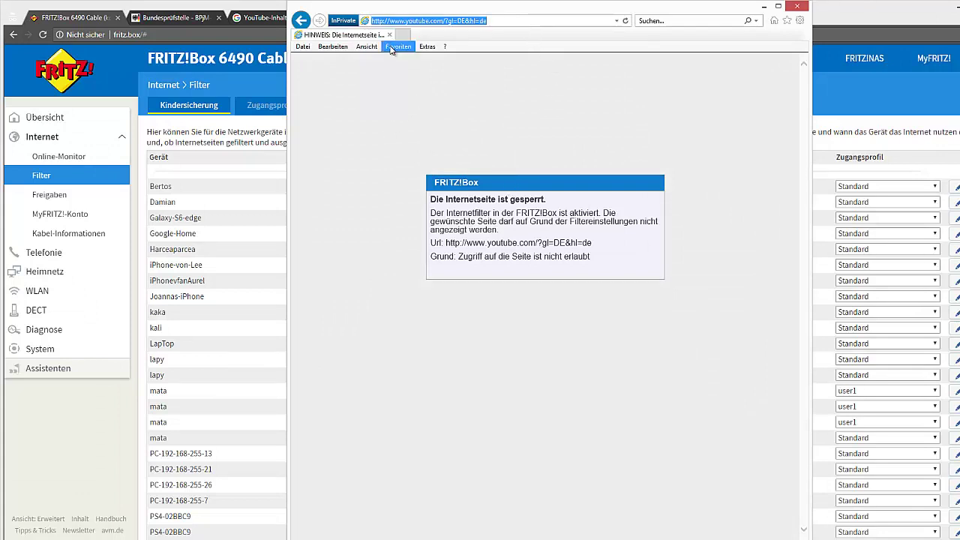
pyautogui.write('frit')
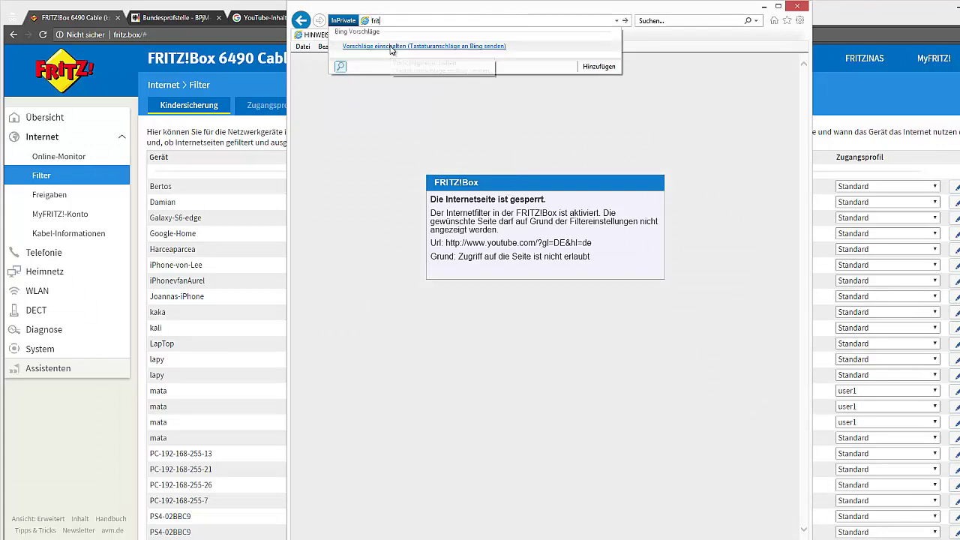
pyautogui.press('BackSpace')
pyautogui.write('t')
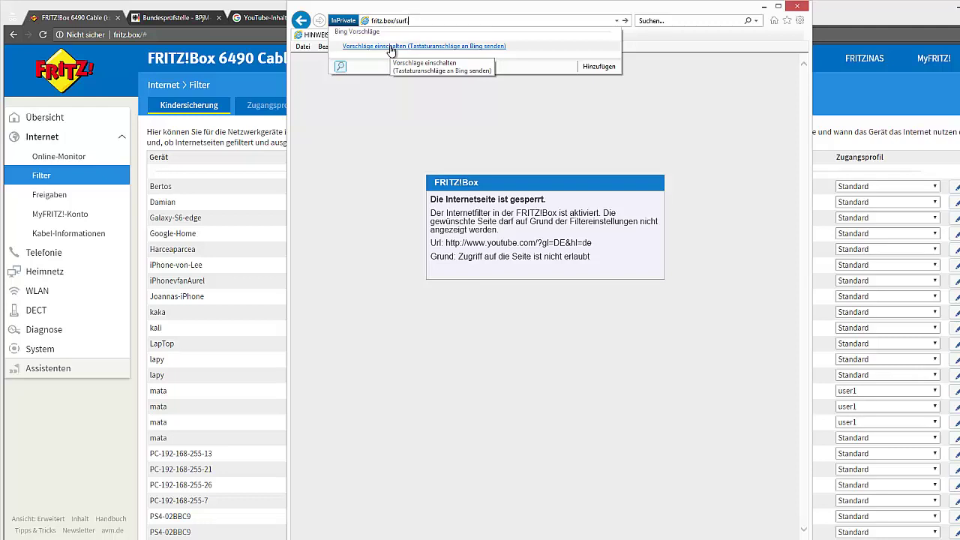
pyautogui.press('Return')
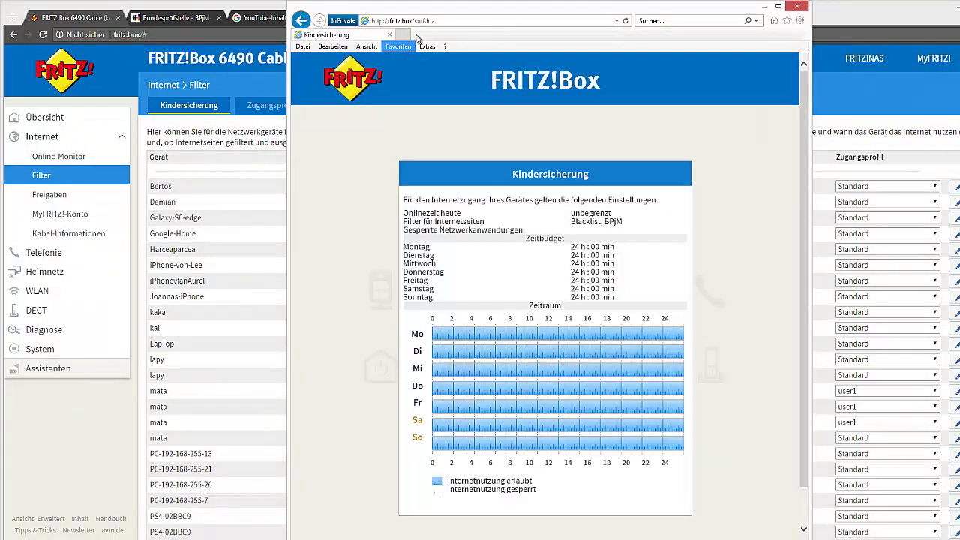
# Examine the online time, website filters and weekly time budget on the fritz.box/surf.lua Kindersicherung page, and close the InPrivate window.
pyautogui.click(454, 23)
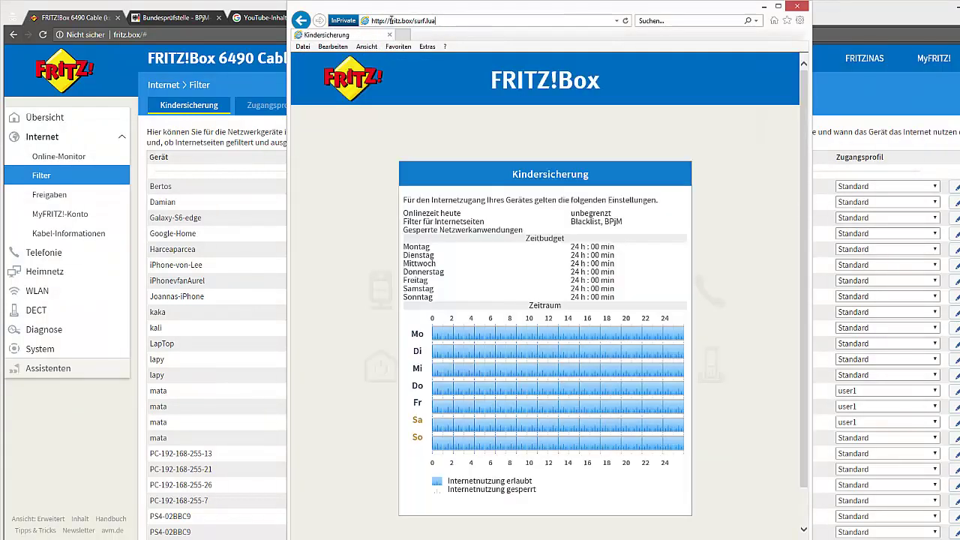
pyautogui.click(570, 219)
pyautogui.scroll(-1, 506, 237)
pyautogui.scroll(1, 510, 240)
pyautogui.click(395, 22)
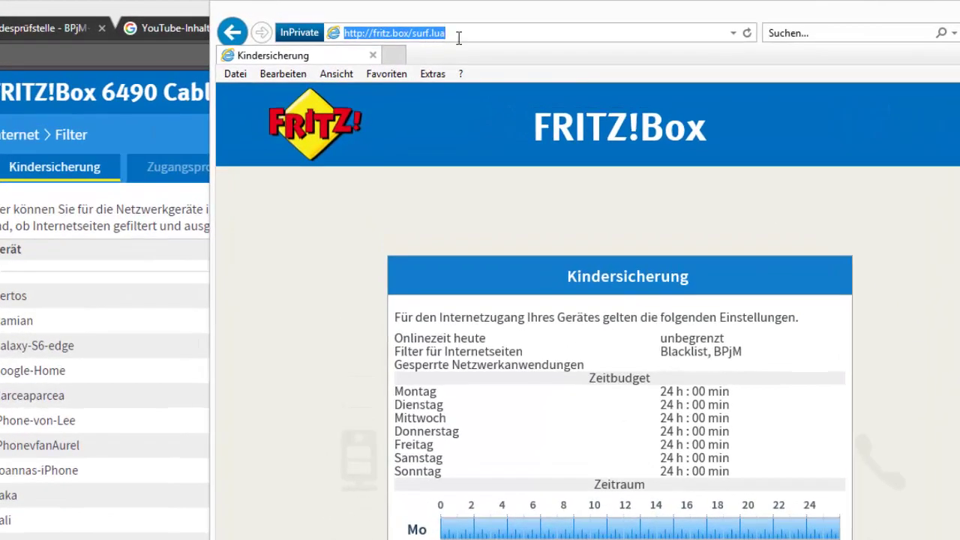
pyautogui.click(459, 36)
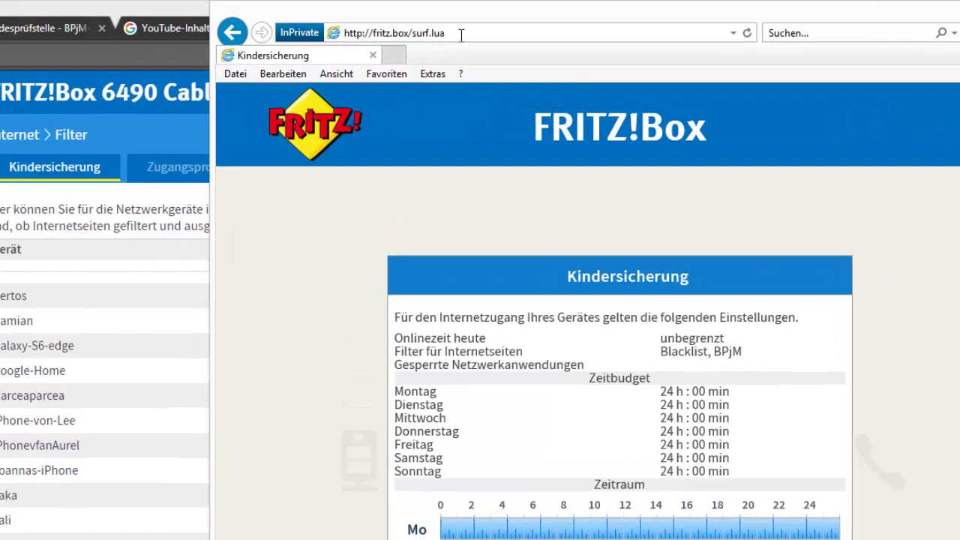
pyautogui.click(441, 372)
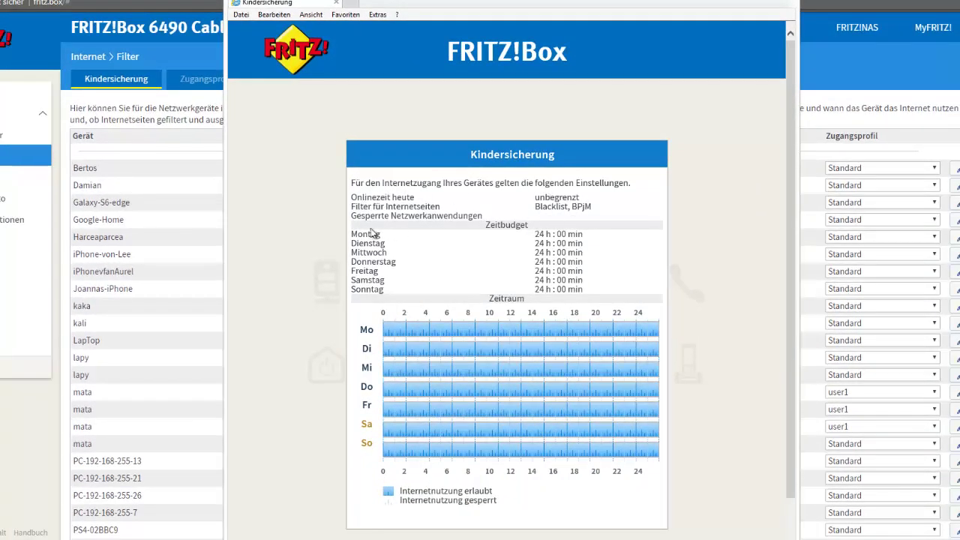
pyautogui.scroll(-1, 501, 424)
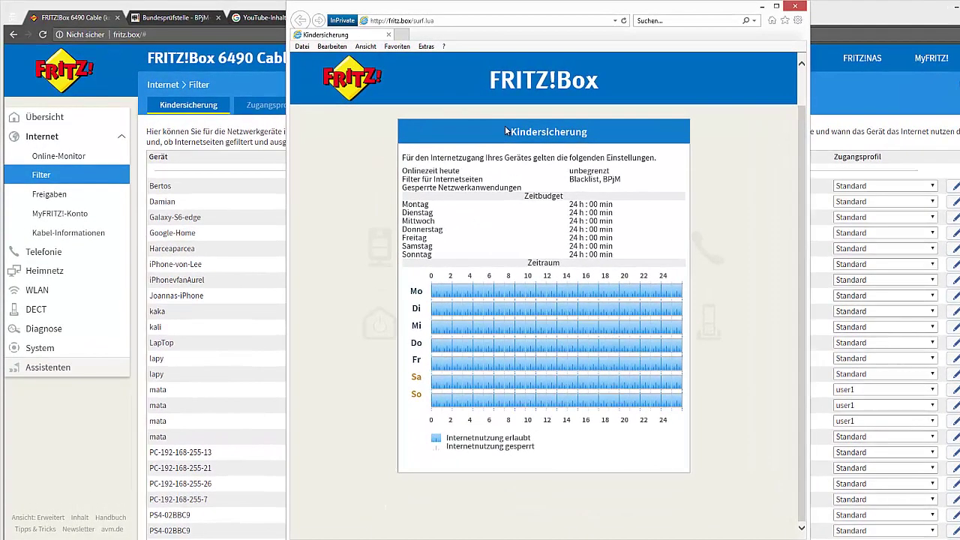
pyautogui.scroll(1, 468, 120)
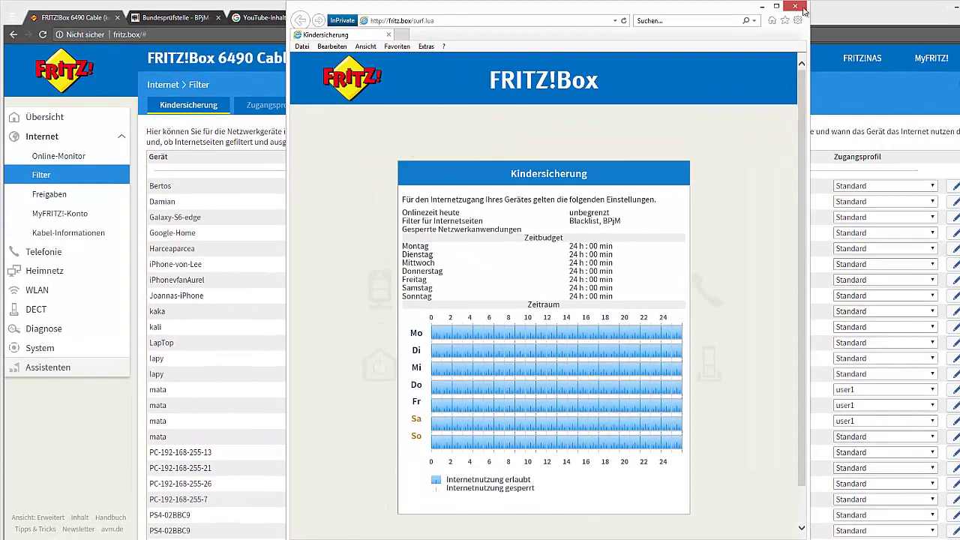
pyautogui.click(893, 19)
# Review the Kindersicherung device list, and open the Zugangsprofile overview to examine the online time and filter entries of the Standard profile.
pyautogui.scroll(-3, 300, 296)
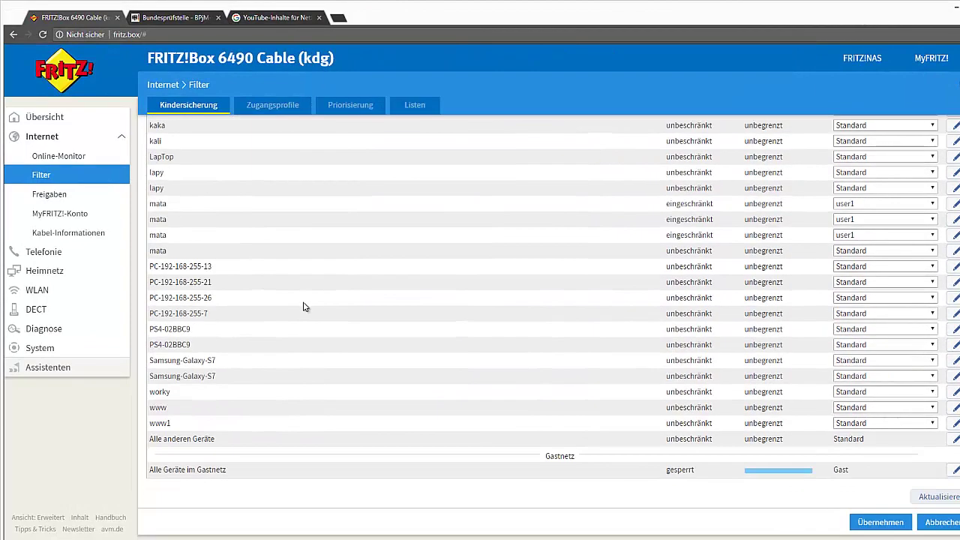
pyautogui.scroll(3, 313, 332)
pyautogui.click(263, 104)
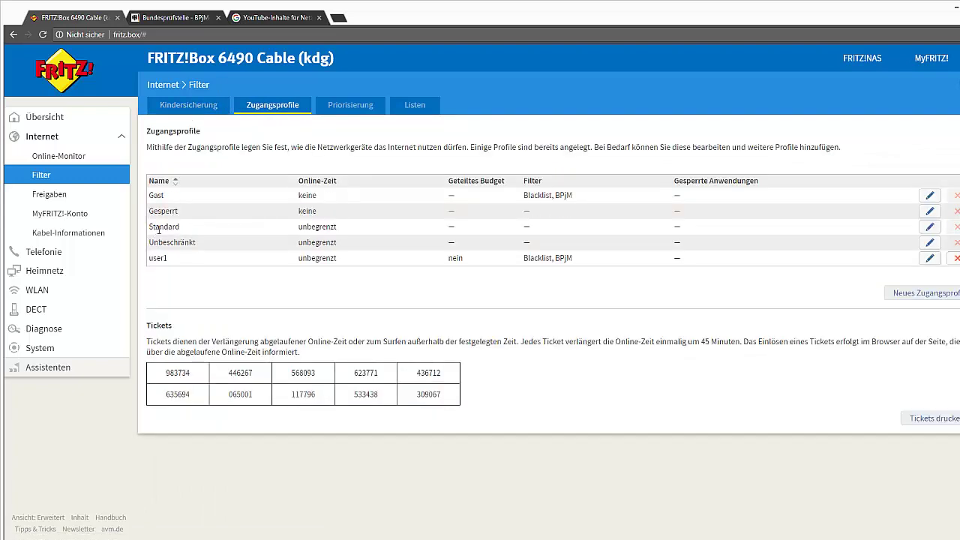
pyautogui.moveTo(156, 227); pyautogui.dragTo(541, 230)
pyautogui.doubleClick(525, 227)
pyautogui.click(301, 245)
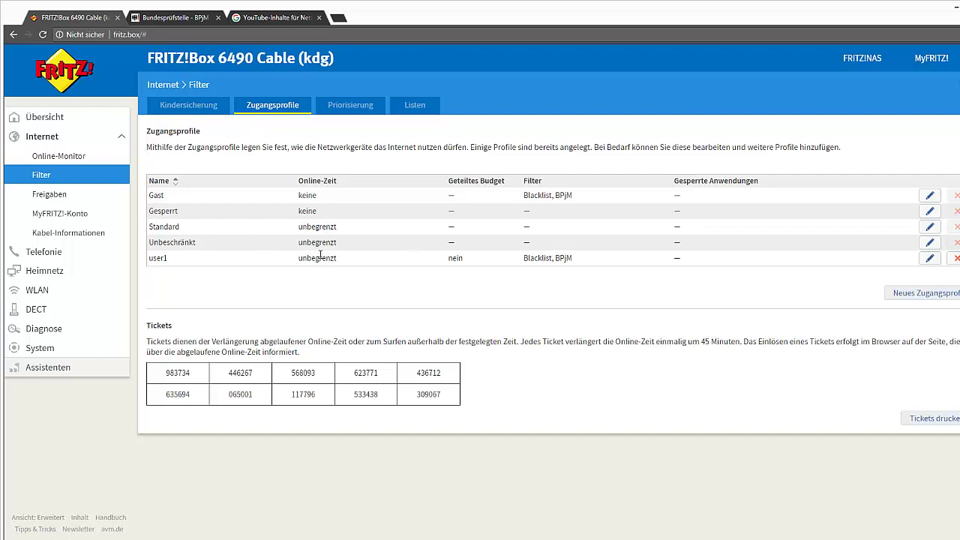